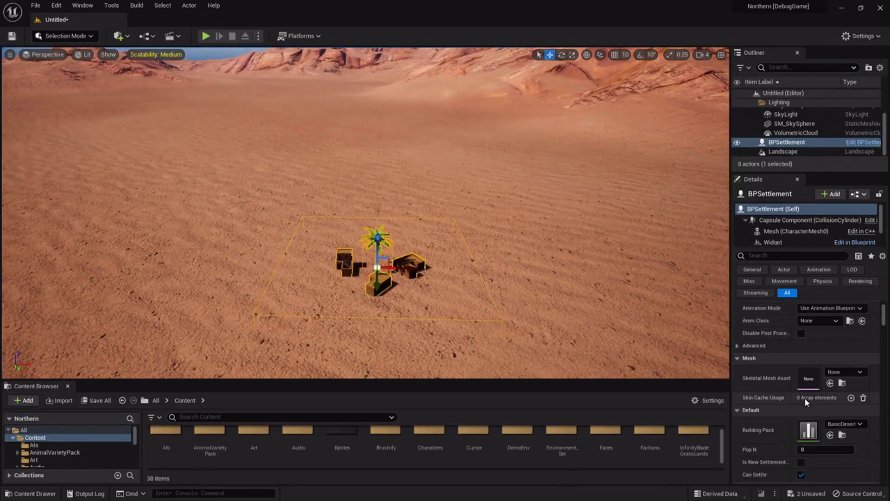
Step: Set the Pop N value of the selected BPSettlement actor to 11
scroll(824, 400, down, 1)
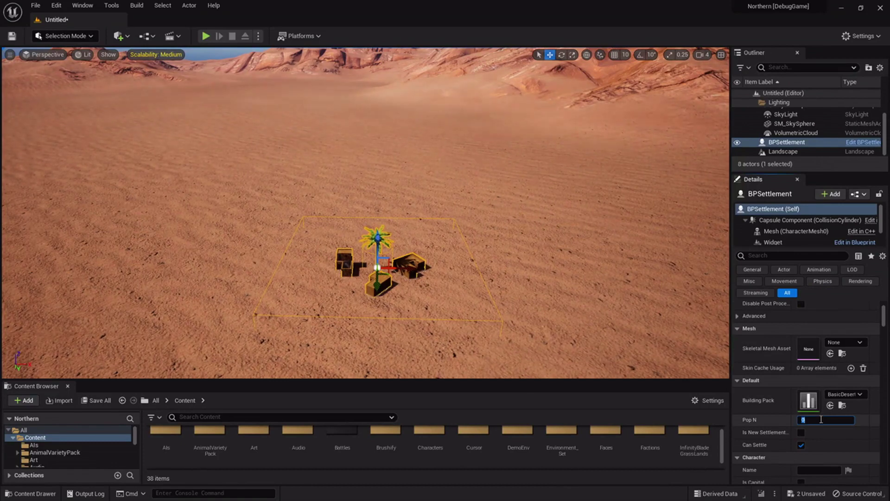
text(1)
key(Return)
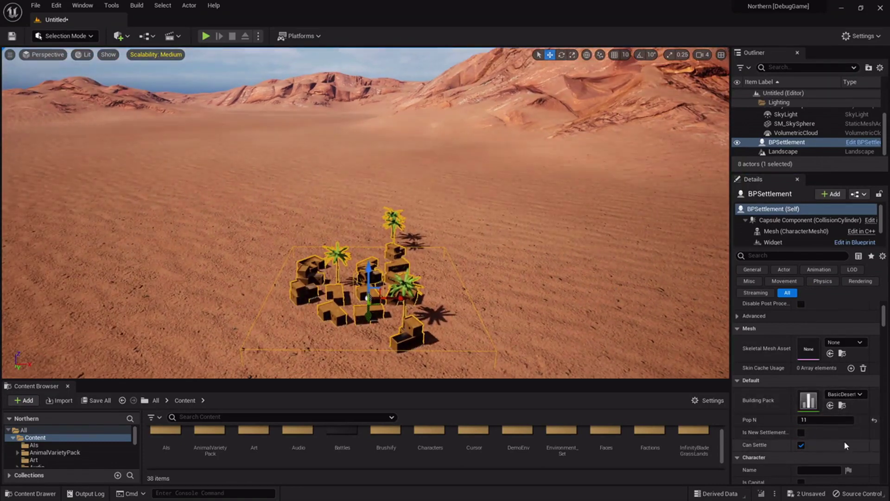
Step: Raise the settlement's Pop N value to 190 to generate a larger town
scroll(836, 435, down, 3)
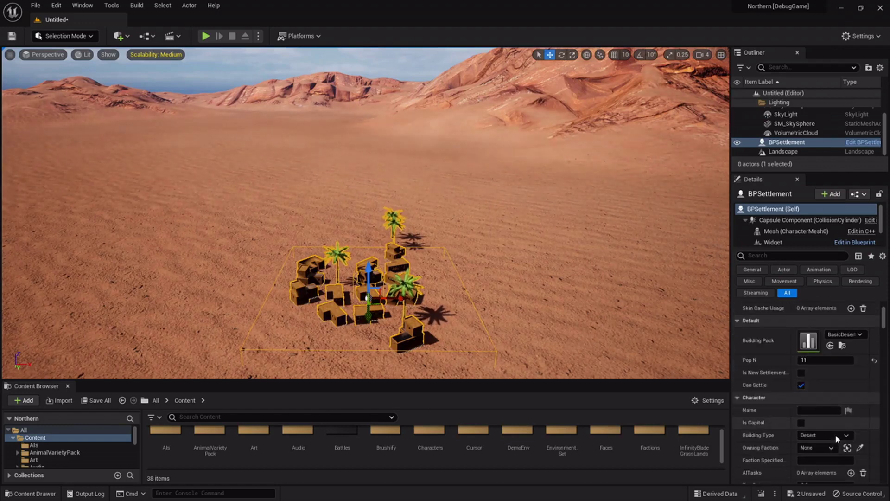
click(834, 345)
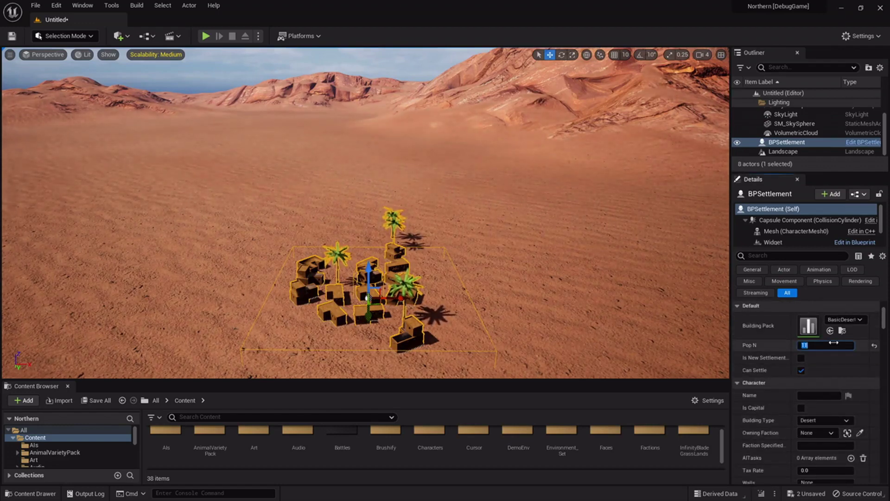
text(190)
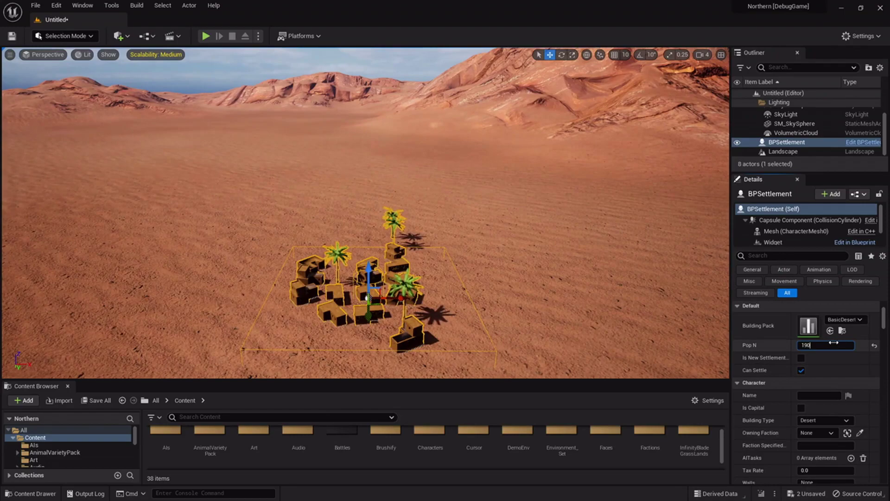
key(Return)
Step: Set the settlement's Pop N value to 500 and inspect the enlarged desert town
text(500)
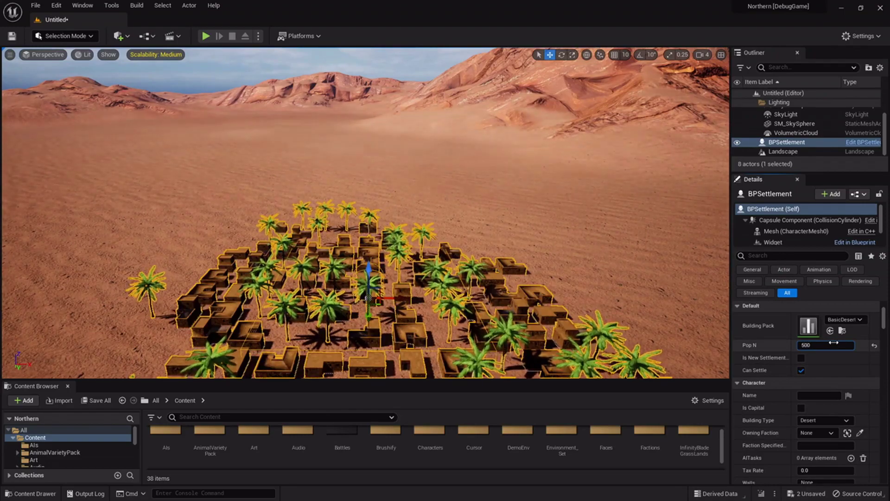
key(Return)
key(s)
right_drag(534, 251, 566, 299)
key(s)
key(w)
right_drag(353, 223, 350, 225)
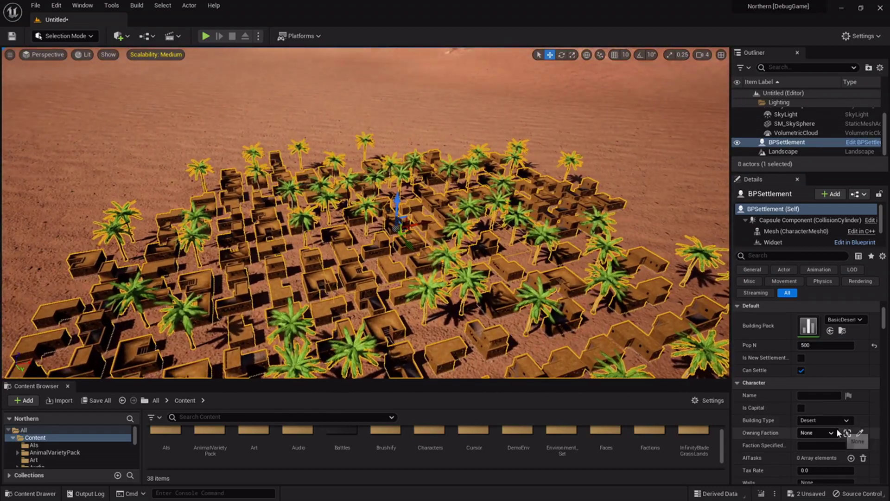
Step: Search the project content for "walls" and look up the available wall row names in the Walls data table
scroll(839, 432, down, 2)
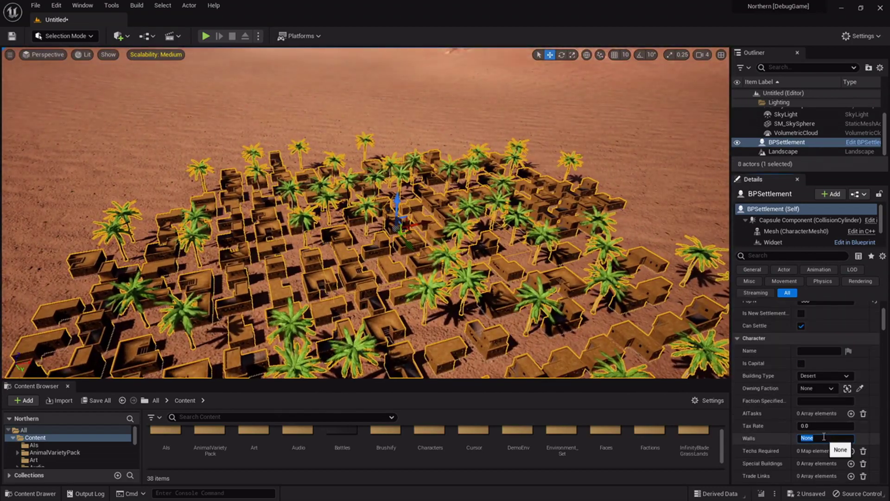
click(824, 437)
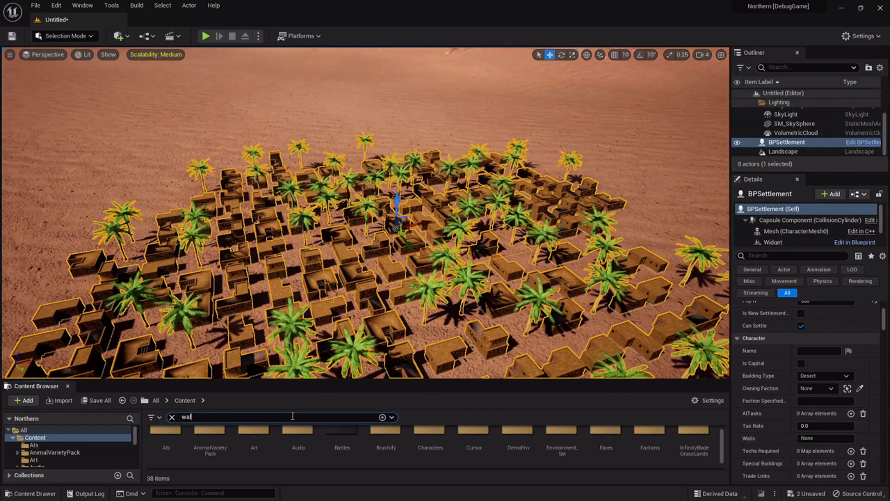
click(275, 416)
text(walls)
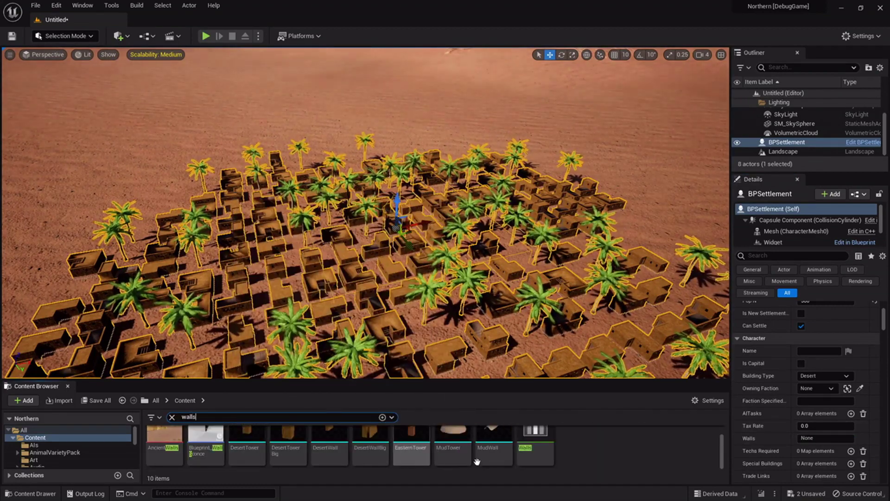
double_click(522, 452)
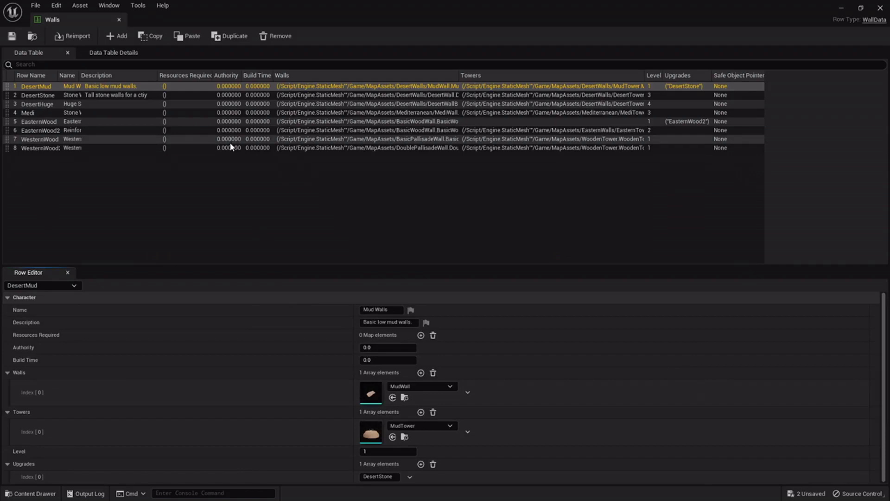
click(842, 10)
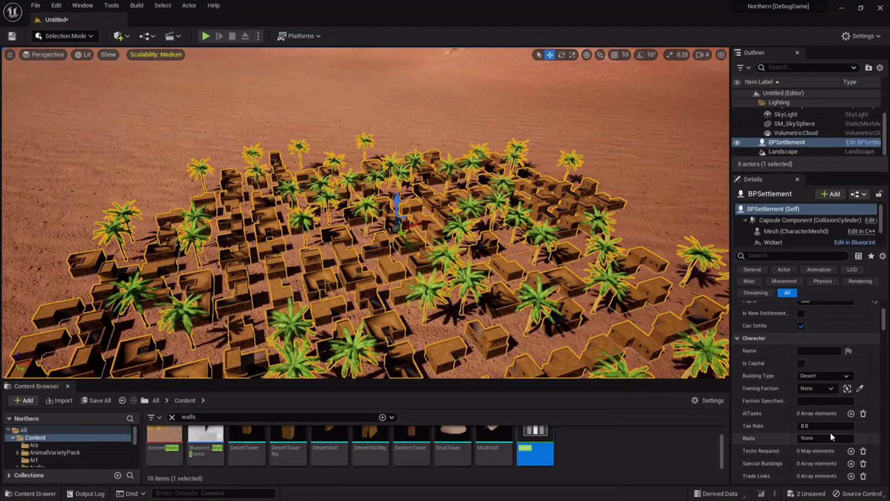
Step: Set the settlement's Walls property to DesertMud and inspect the walls around the town
click(821, 439)
text(DesertMud)
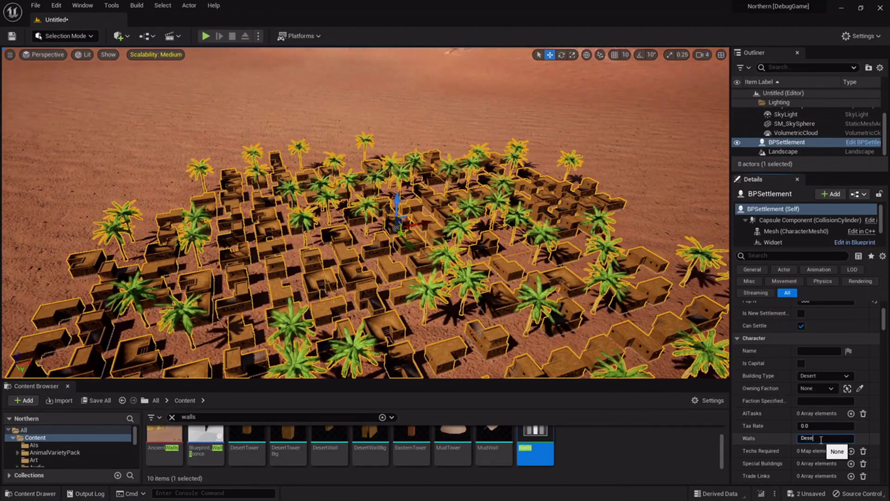
key(Return)
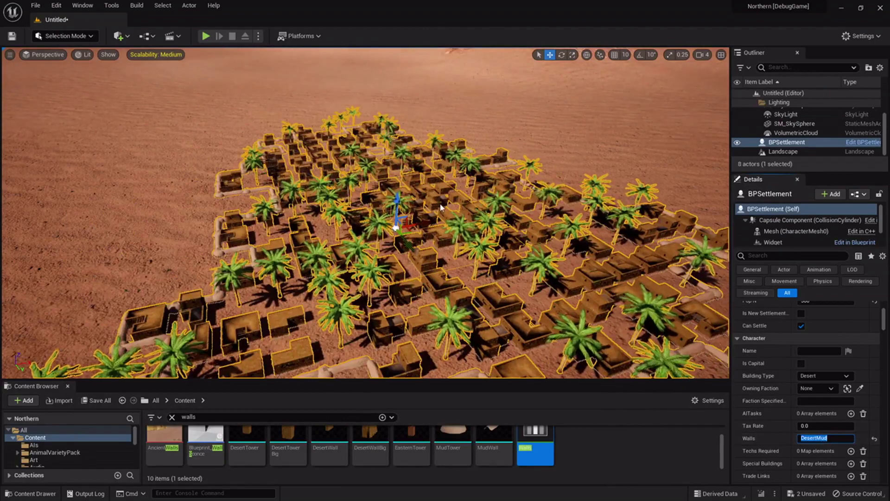
key(s)
mouse_move(408, 260)
right_down()
mouse_move(385, 269)
mouse_move(420, 254)
right_up()
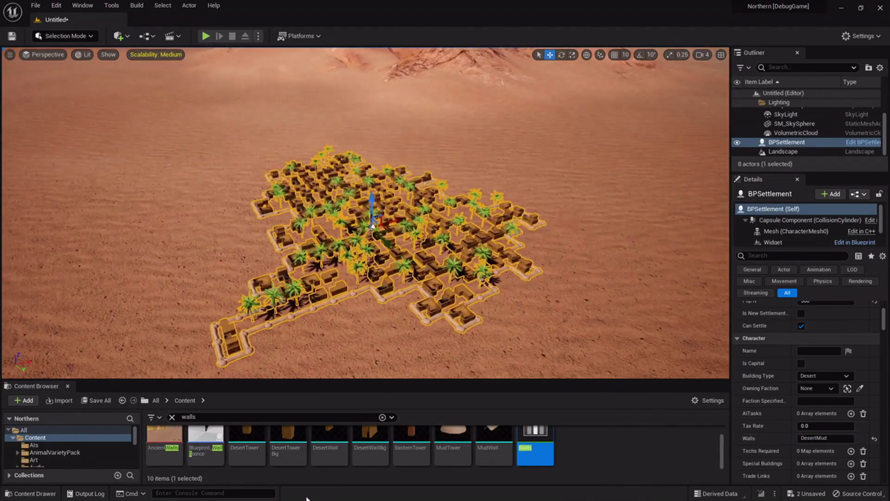
Step: Check the Walls data table again and change the settlement's Walls property to DesertStone
double_click(536, 447)
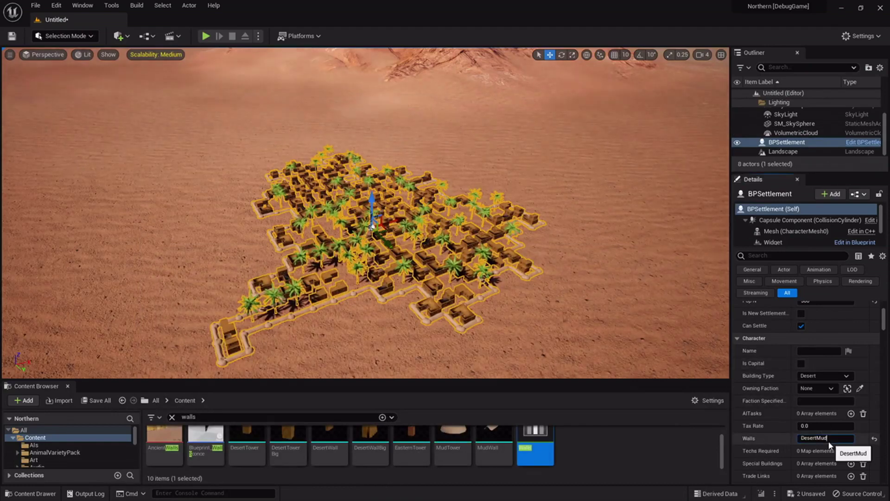
drag(828, 439, 820, 439)
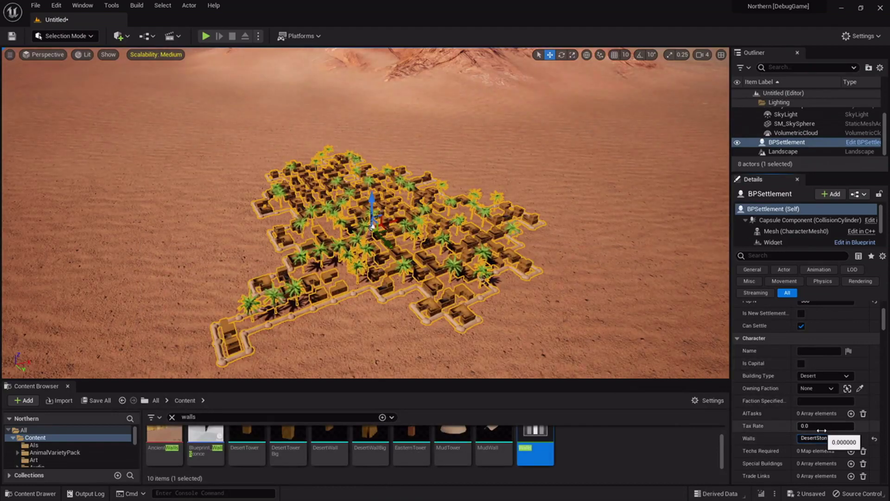
key(Return)
Step: Try DesertHuge as the settlement's Walls value, and clear the Walls property again
drag(844, 439, 819, 440)
text(Mu)
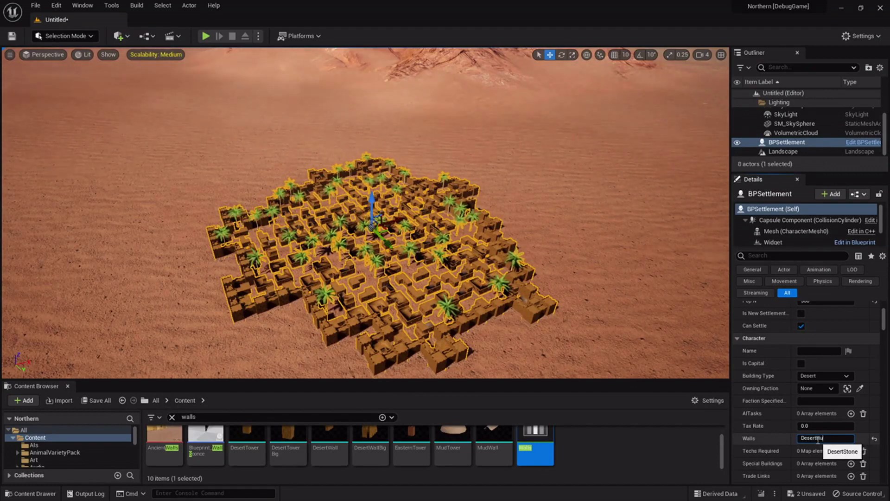
text(ge)
key(Return)
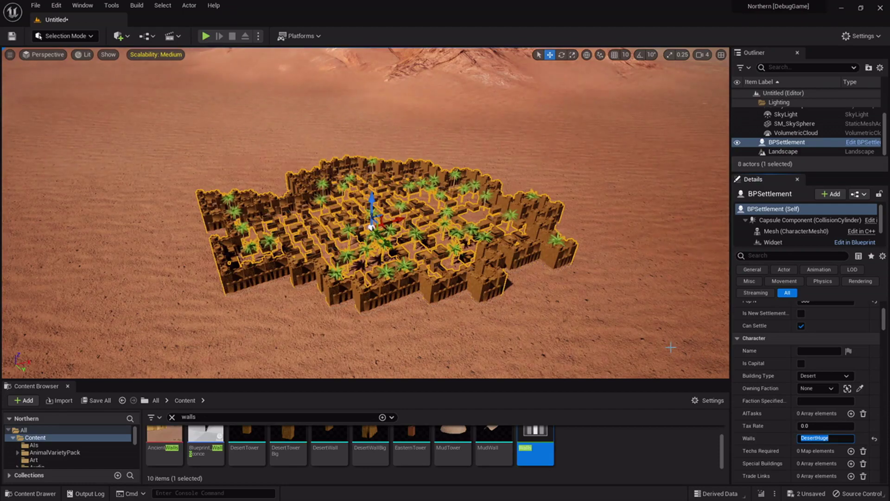
key(BackSpace)
key(Return)
Step: Move the settlement along its red axis out of the desert onto the pale ground beside the green terrain
mouse_move(531, 261)
right_down()
mouse_move(492, 297)
mouse_move(506, 301)
mouse_move(530, 260)
right_up()
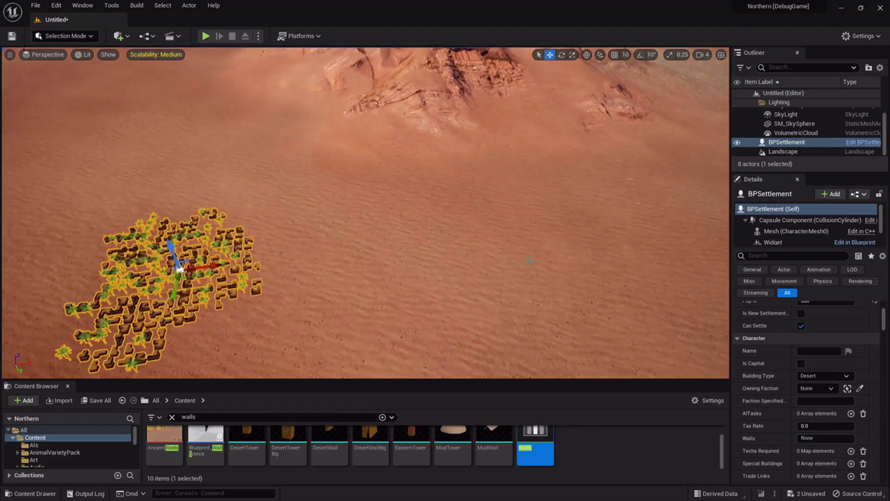
drag(187, 280, 585, 203)
right_drag(585, 203, 627, 204)
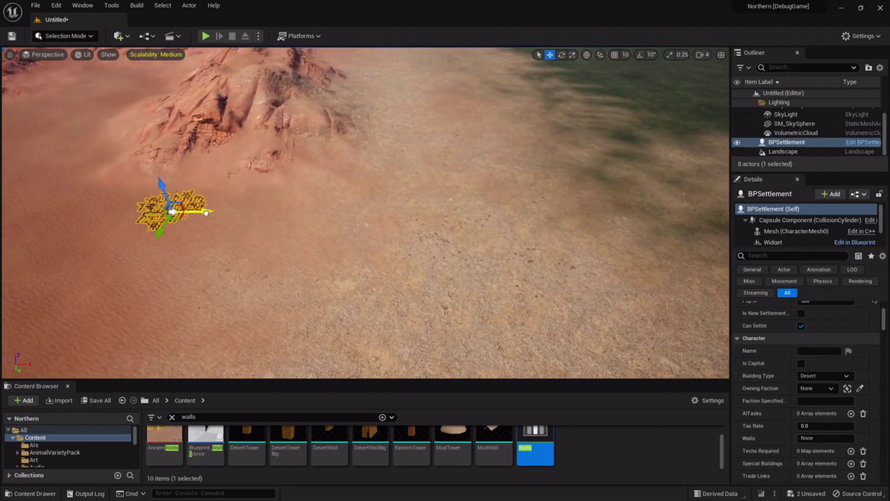
drag(206, 213, 537, 209)
key(f)
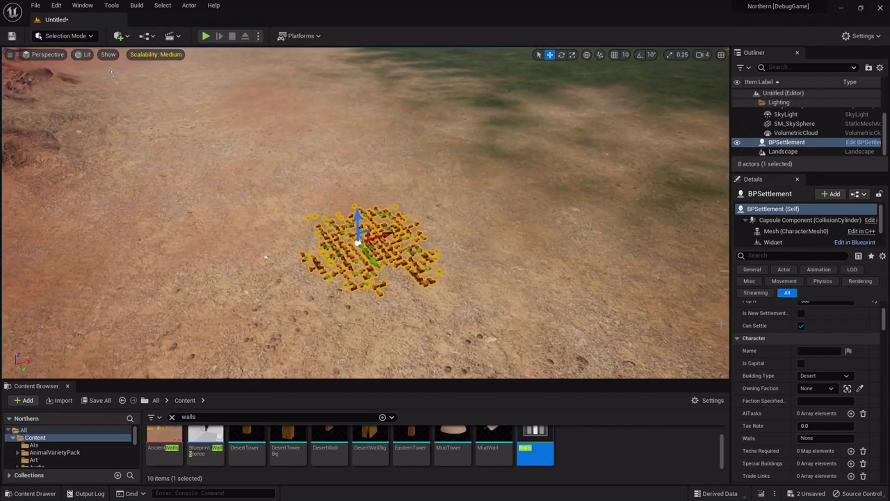
Step: Find the settlement's culture properties with "cultu", set Culture Data Table to BasicMediterranean and Culture to Voscan, and clear the property filter
scroll(812, 353, down, 10)
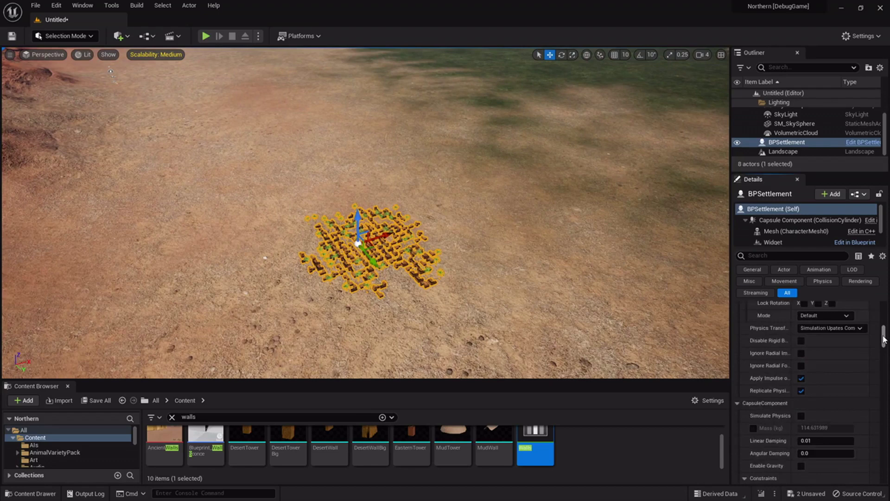
drag(884, 339, 812, 309)
scroll(787, 417, down, 3)
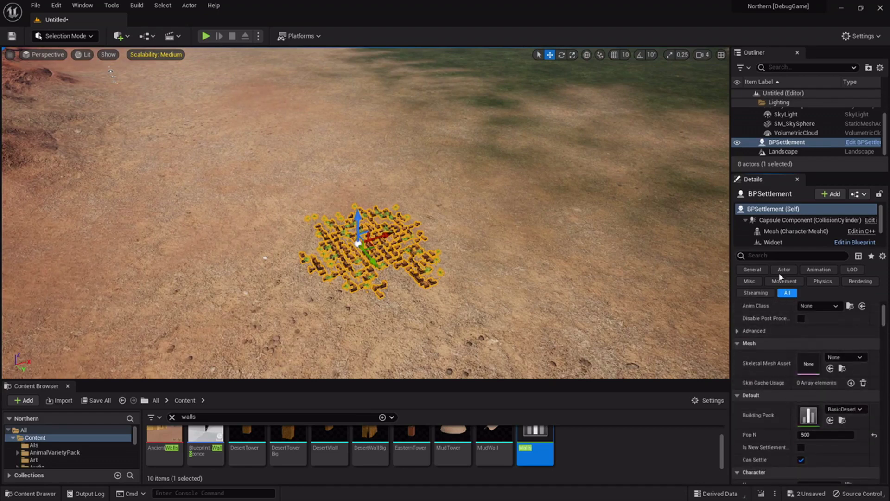
click(779, 256)
text(cultu)
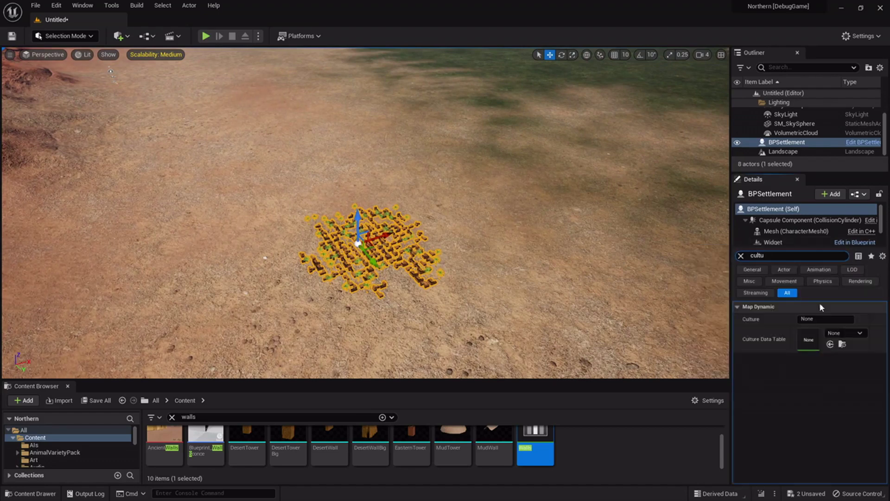
click(843, 335)
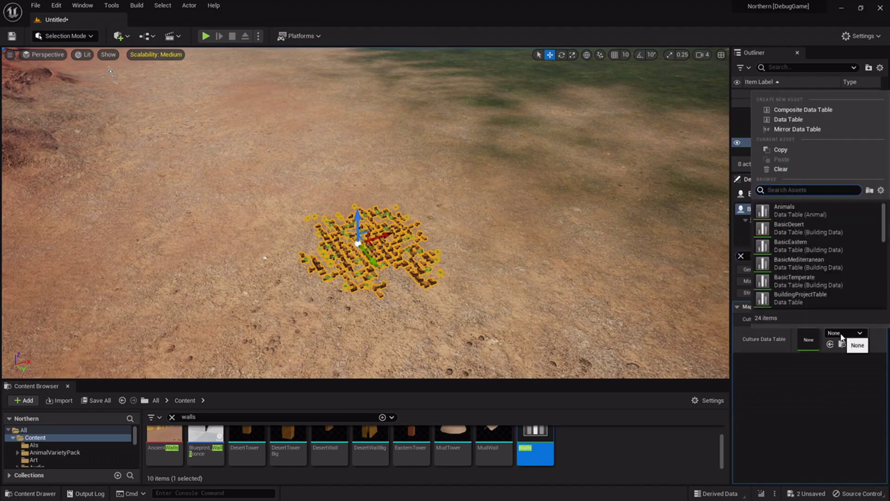
click(826, 263)
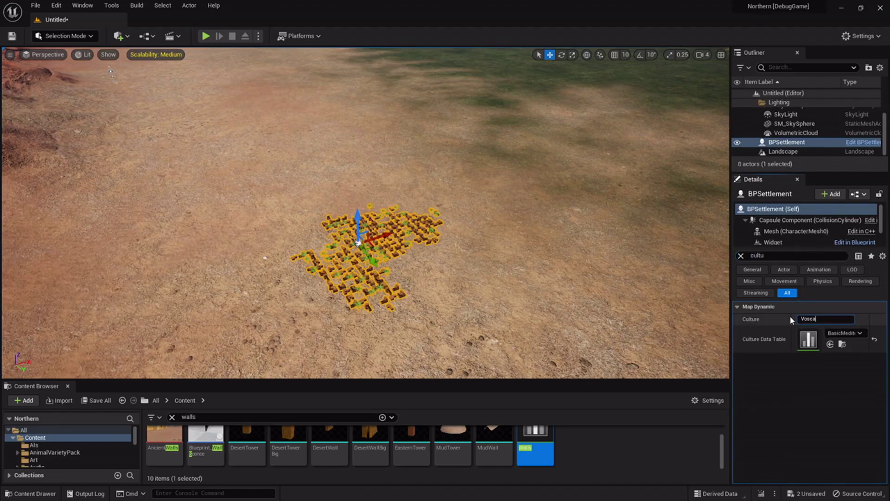
key(Return)
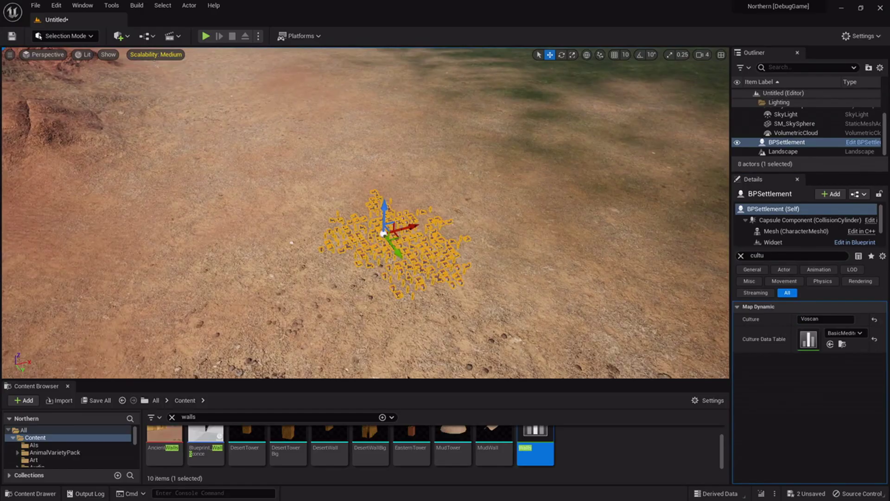
right_drag(365, 213, 415, 214)
key(w)
click(740, 255)
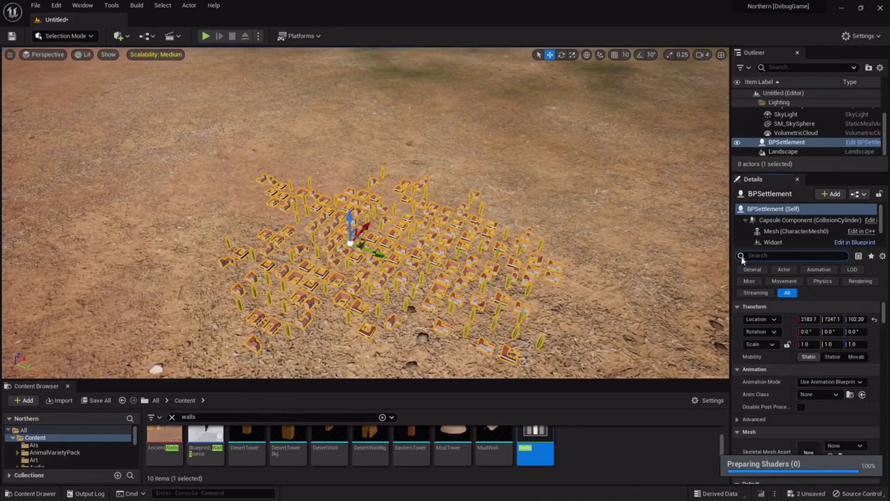
Step: Look up the Mediterranean stone wall row, Medi, in the Walls data table
double_click(531, 446)
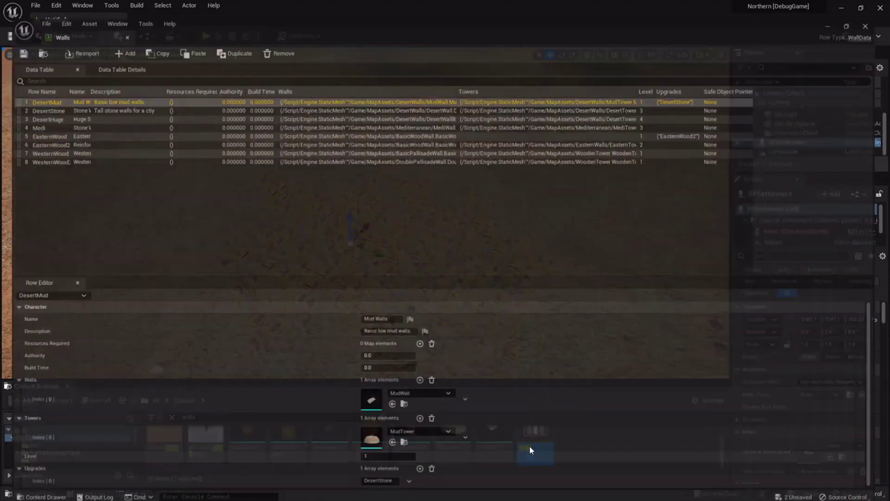
click(53, 114)
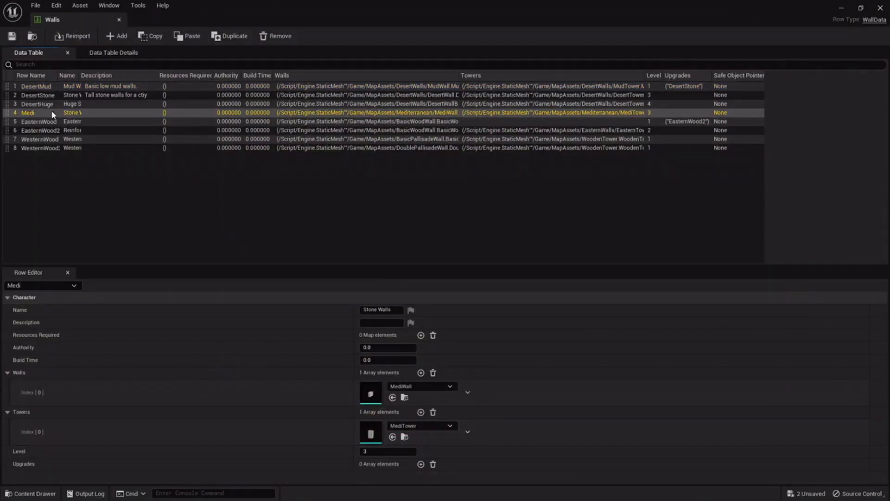
click(841, 9)
Step: Set the settlement's Walls property to Medi and inspect the walled Mediterranean town
scroll(815, 428, down, 3)
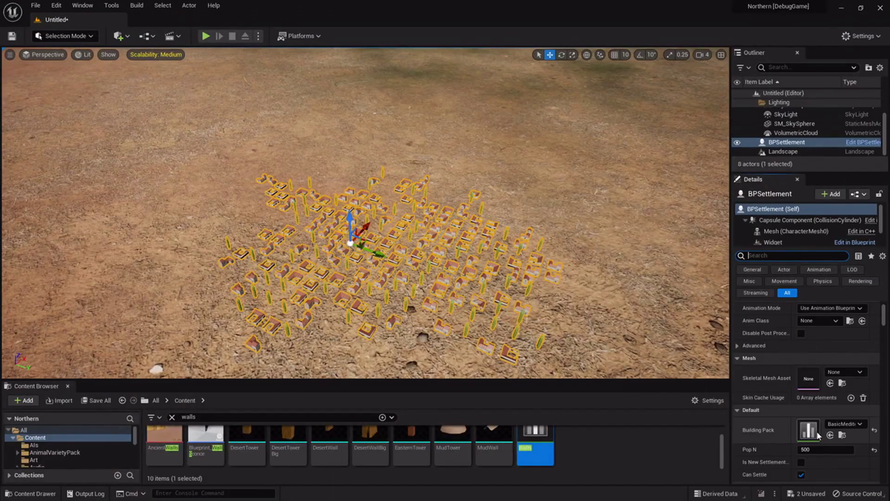
scroll(817, 420, down, 3)
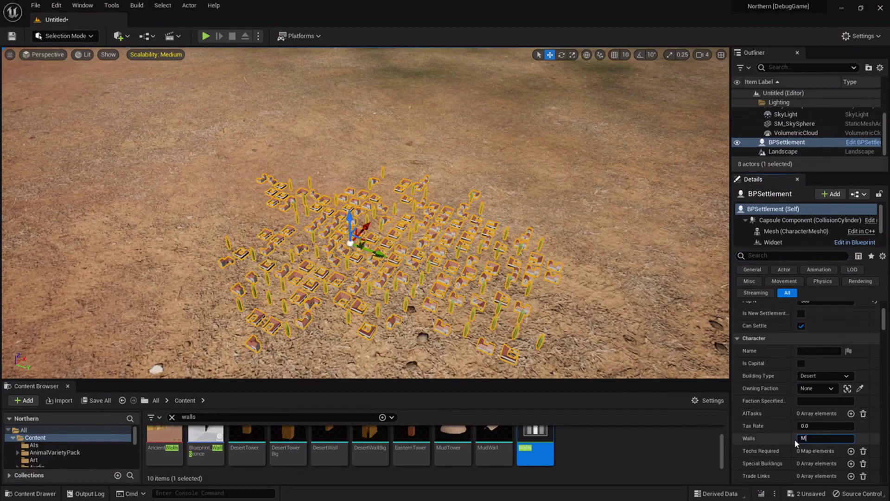
key(Return)
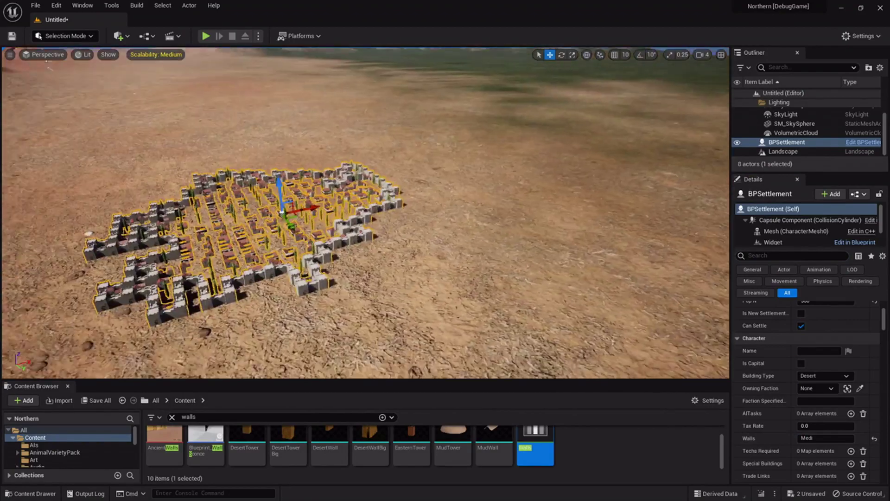
key(w)
right_drag(365, 213, 306, 213)
key(s)
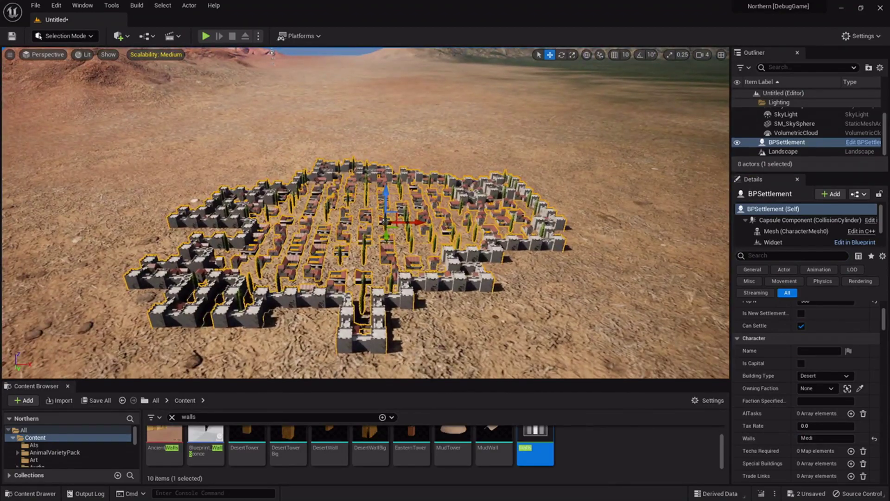
Step: Move the settlement freely across the pale ground and place it on the flat area beside the red rock slope
key(s)
right_drag(366, 213, 357, 237)
key(w)
drag(528, 358, 312, 151)
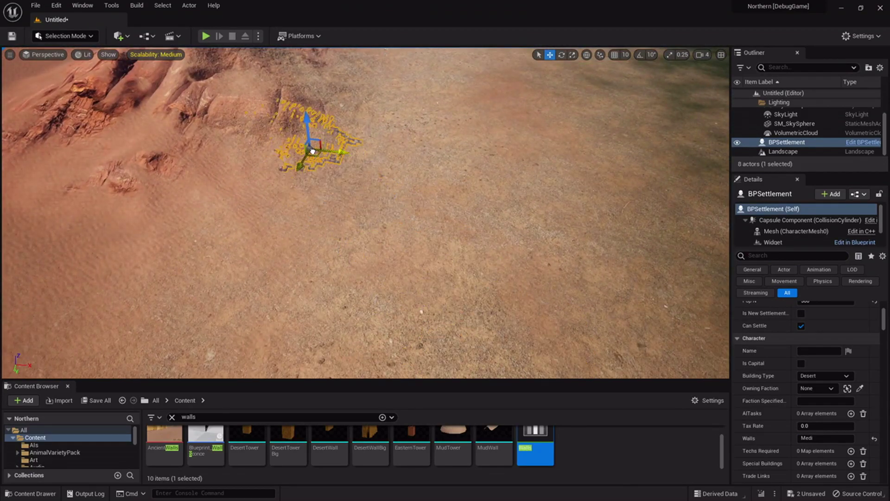
key(w)
right_drag(312, 150, 345, 94)
key(s)
drag(392, 275, 700, 346)
right_drag(700, 347, 719, 351)
key(s)
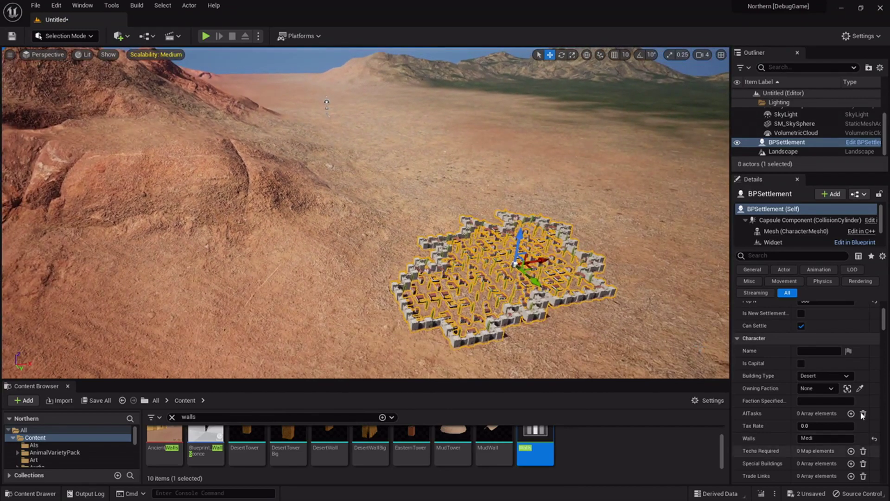
Step: Reduce the settlement's population by setting its Pop N property to 50
right_drag(650, 306, 680, 328)
key(s)
scroll(791, 399, up, 4)
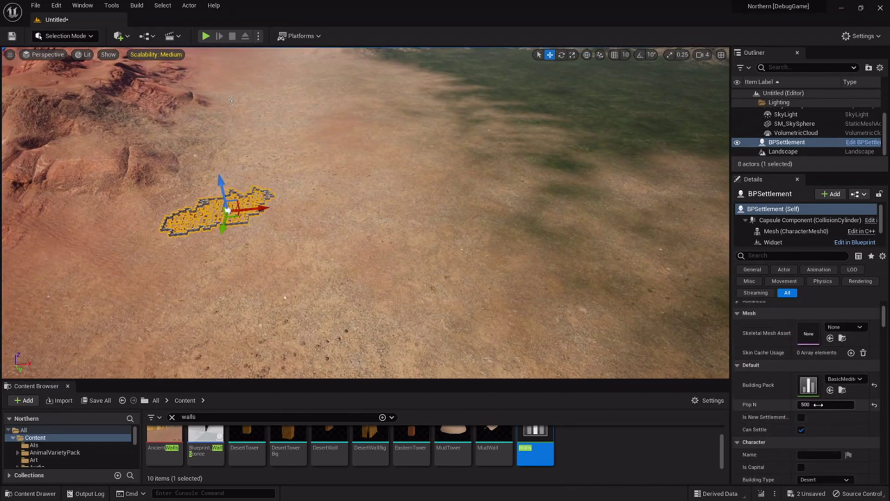
click(818, 404)
text(500)
key(Return)
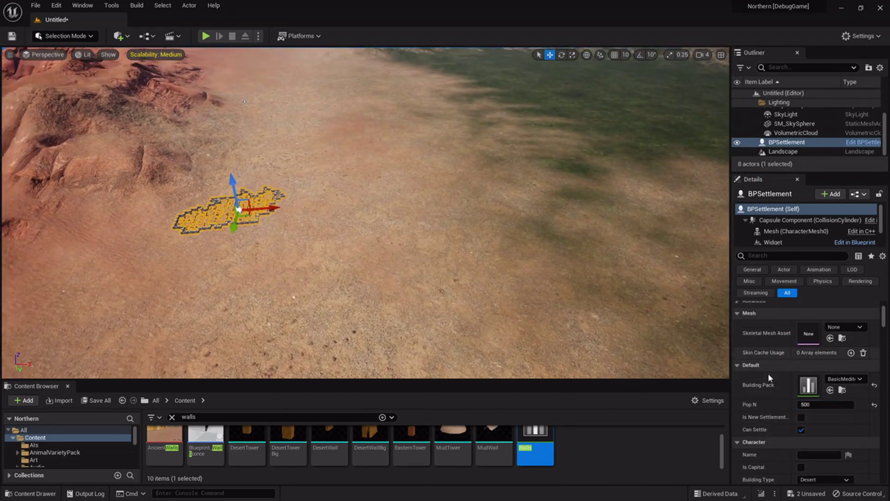
key(Return)
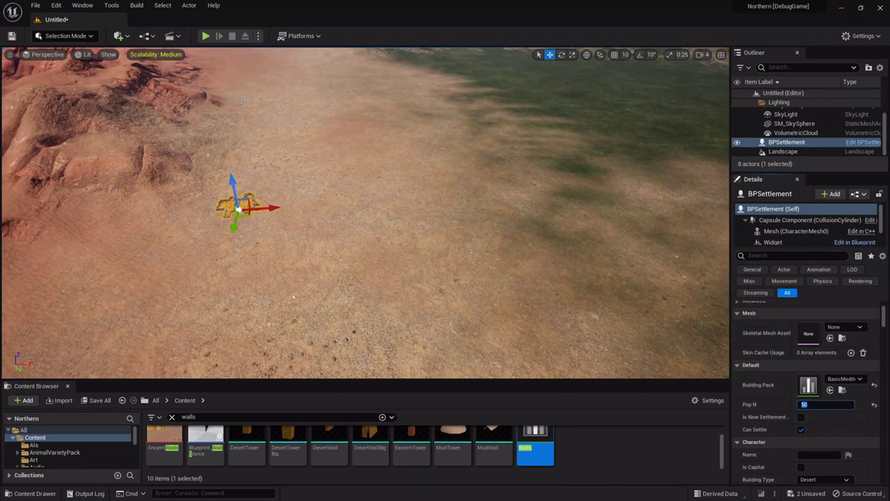
Step: Move the small settlement from the desert ground onto the green grassland
right_drag(192, 268, 214, 260)
drag(170, 244, 256, 245)
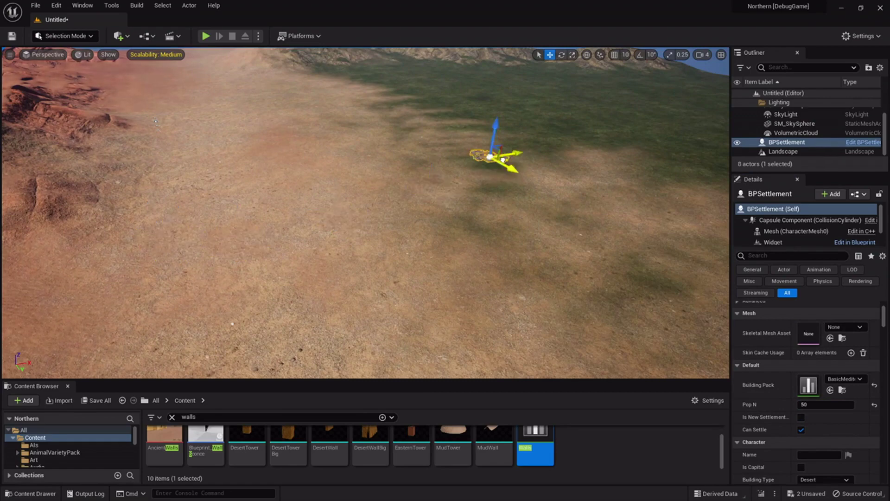
right_drag(510, 150, 552, 154)
key(w)
key(s)
Step: Find the settlement's culture properties with "cult", set Culture to Briga, and clear the property filter
scroll(837, 409, down, 18)
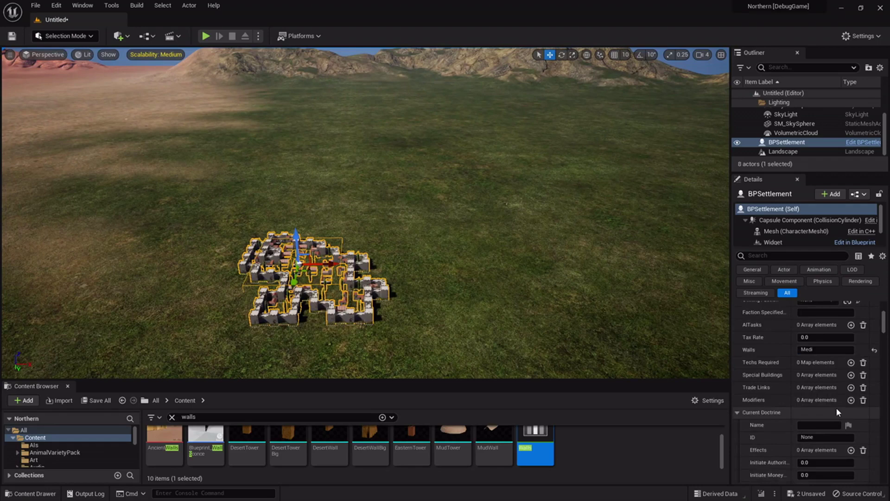
scroll(836, 407, down, 10)
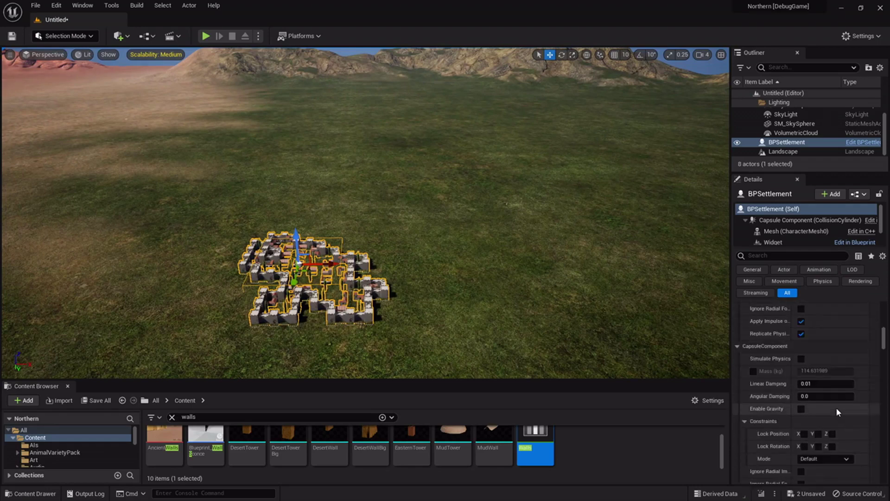
drag(884, 351, 885, 365)
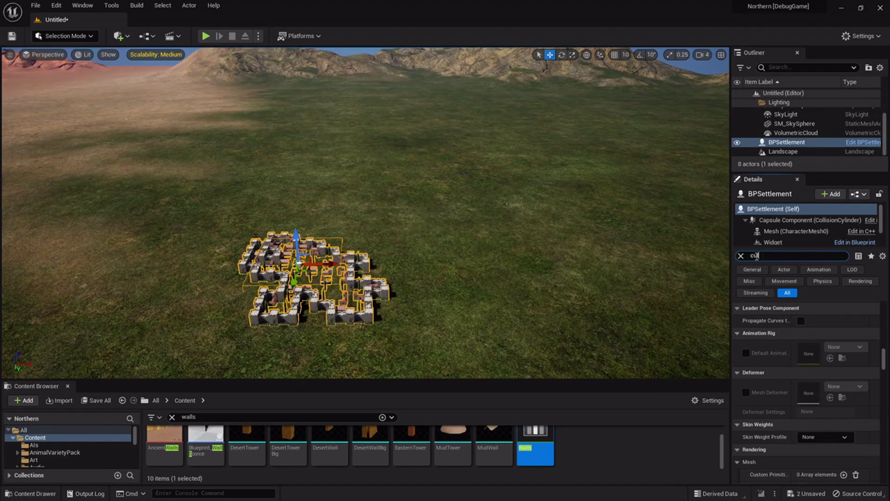
text(lt)
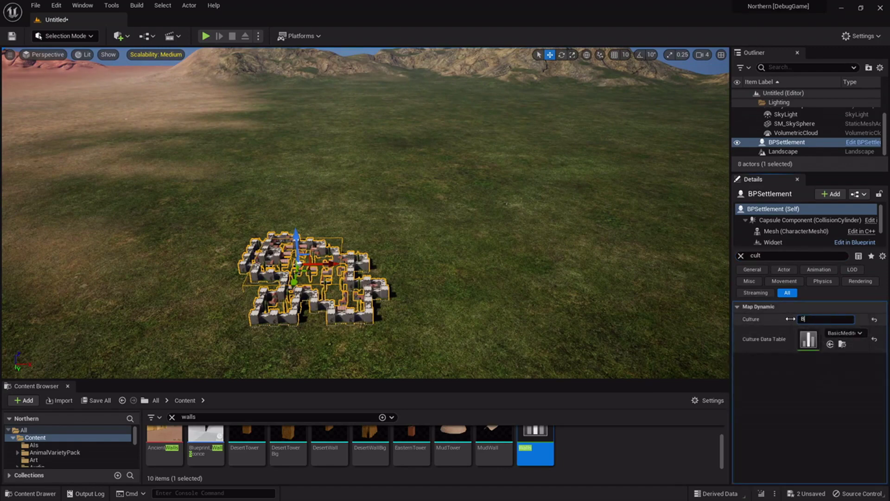
text(Briga)
key(Return)
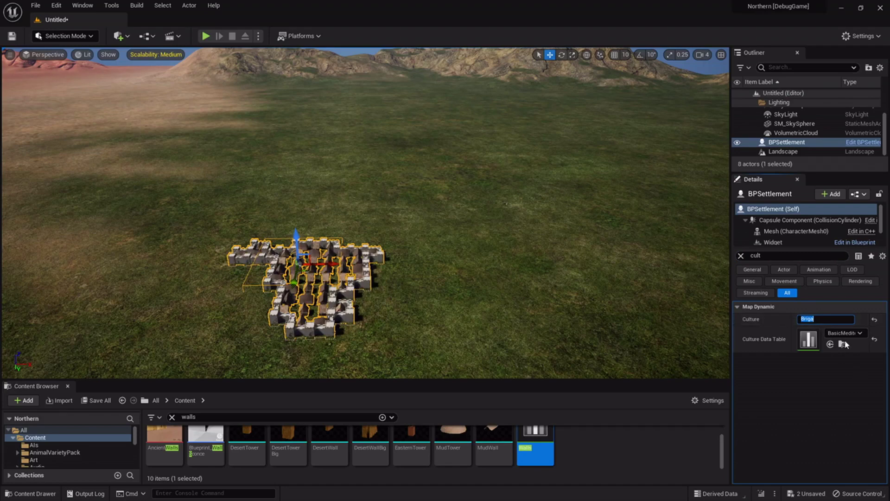
click(742, 256)
Step: Set the settlement's Walls property to WesternWood and inspect the palisaded village up close
scroll(832, 407, down, 5)
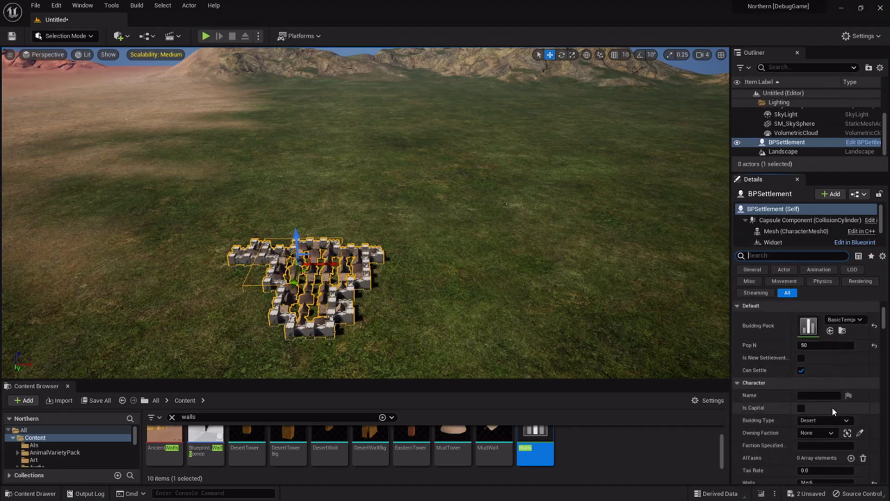
click(814, 438)
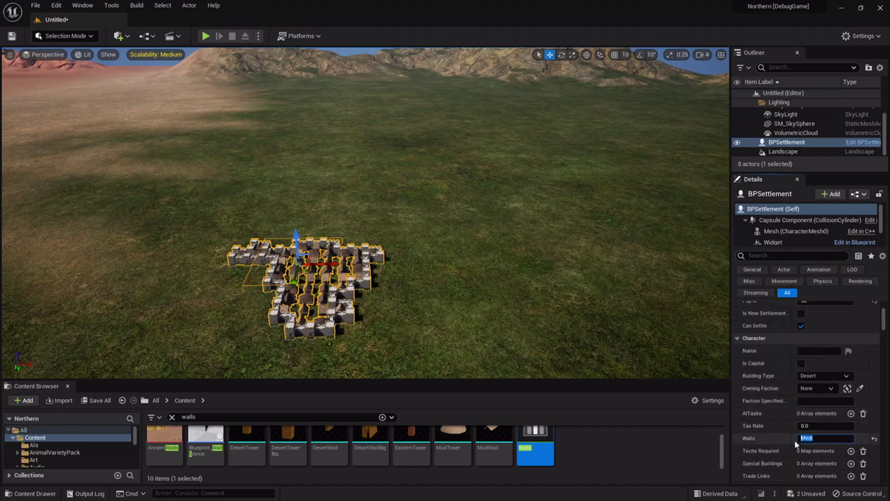
text(WesternWood)
key(Return)
right_drag(500, 294, 640, 278)
key(s)
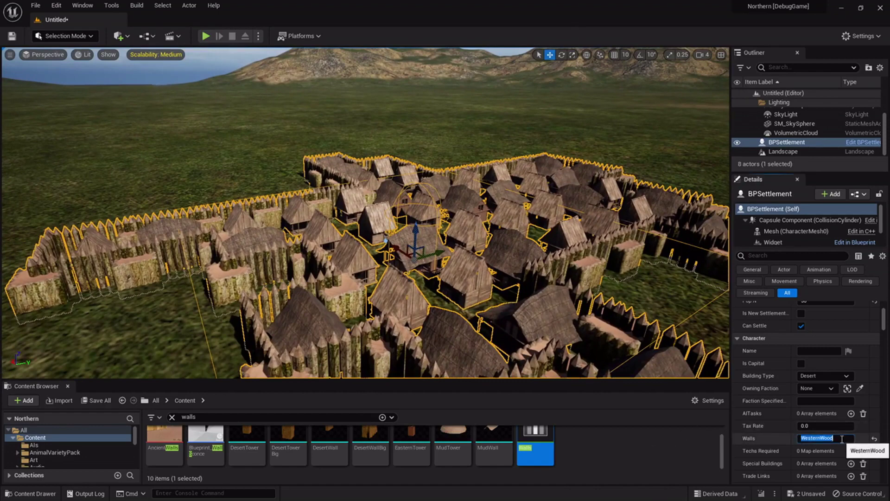
Step: Change the settlement's Walls property to WesternWood2 and inspect the double palisade around the village
text(2)
right_drag(545, 275, 585, 269)
key(s)
key(w)
key(s)
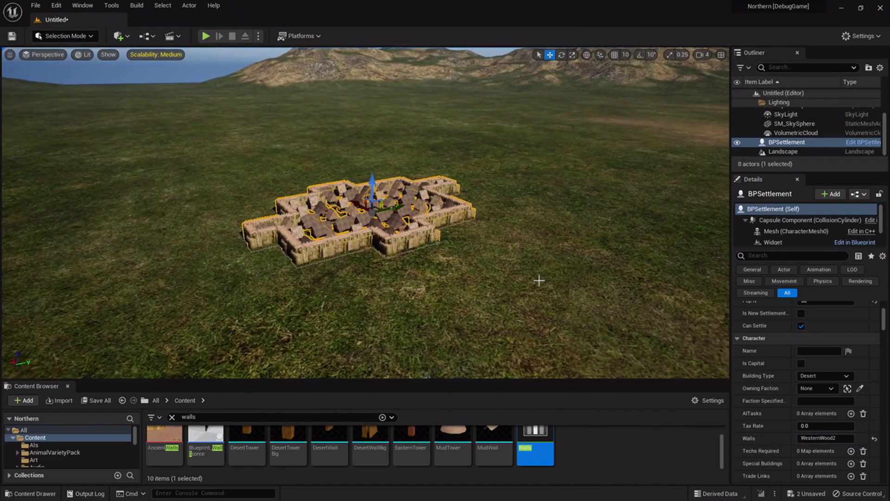
Step: Search the project content for "culture" and look up the available row names in the Cultures data table
scroll(812, 378, up, 5)
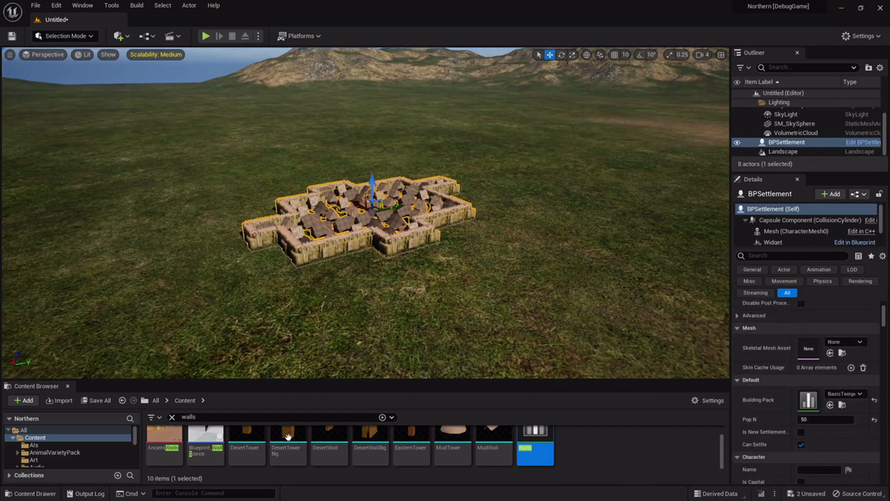
click(207, 416)
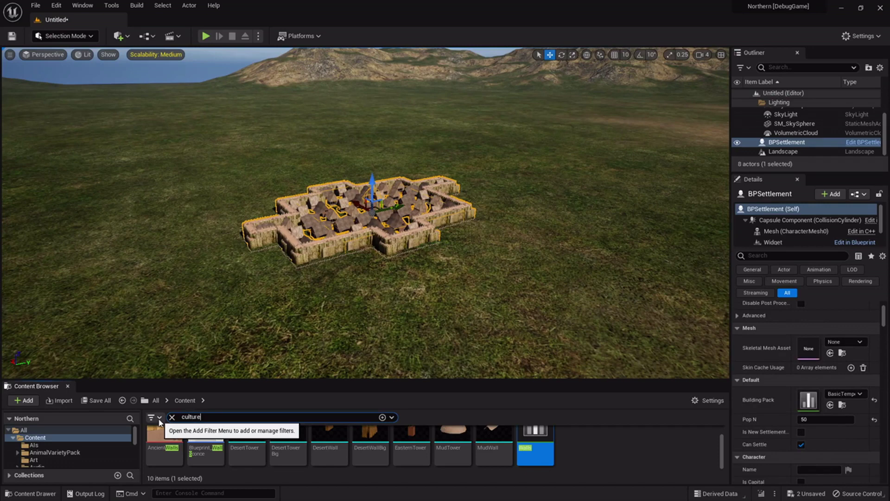
double_click(214, 456)
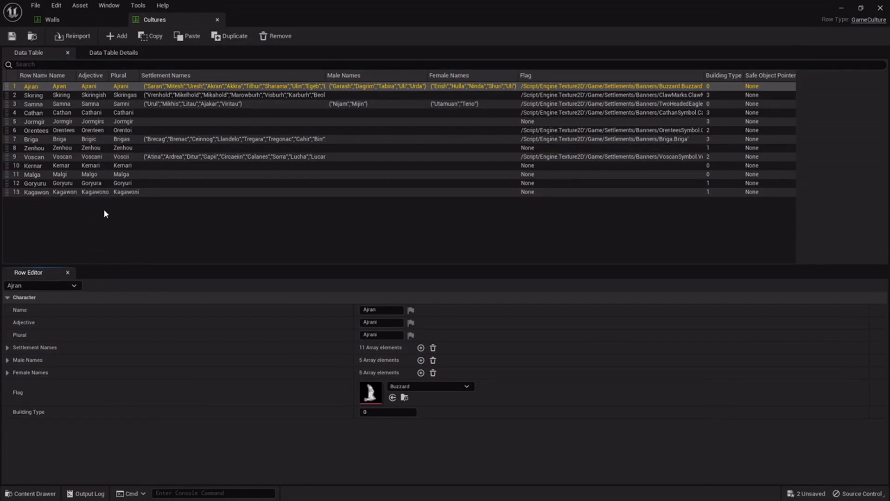
click(842, 8)
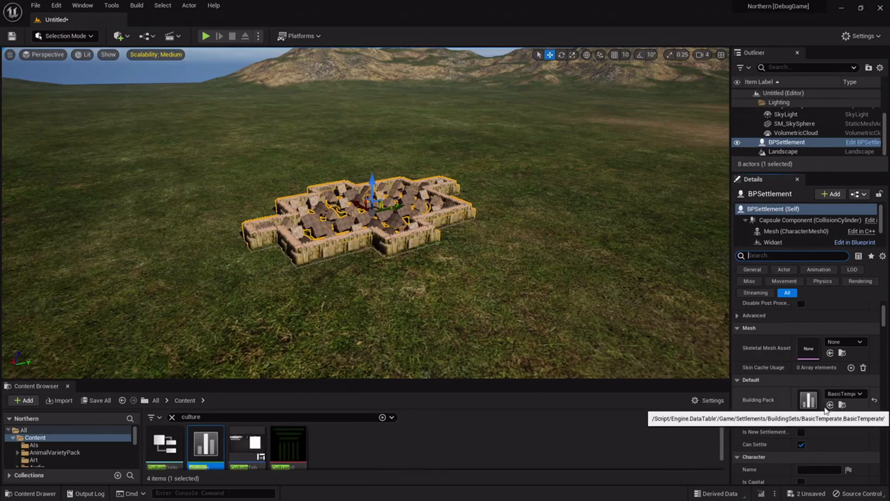
Step: Find the settlement's culture properties with "cult", set Culture to Goryuru, and clear the property filter
text(cult)
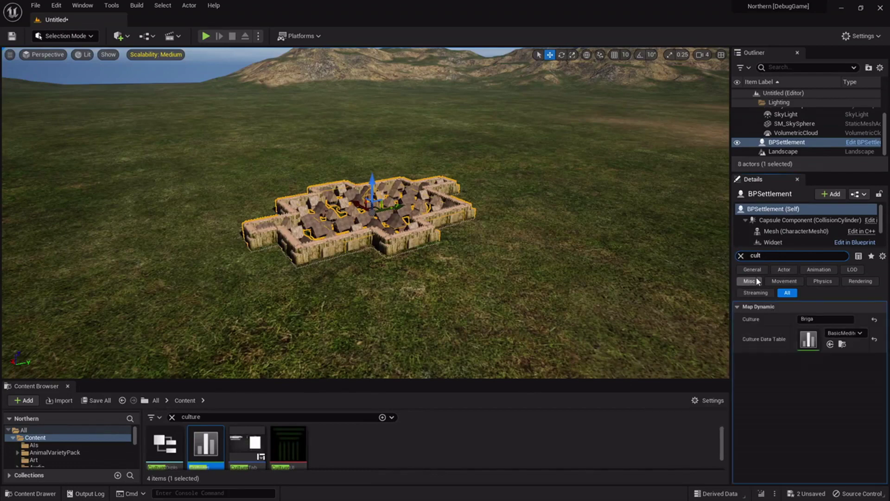
click(820, 320)
text(Briga)
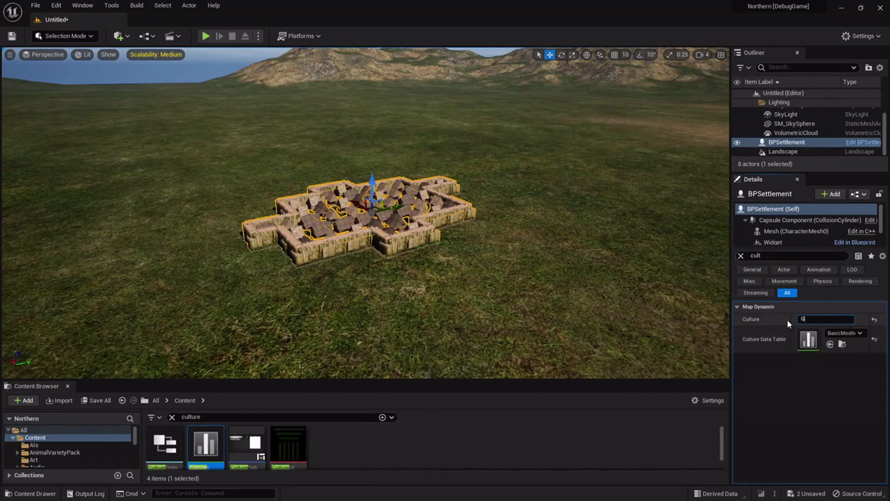
text(uru)
key(Return)
click(741, 256)
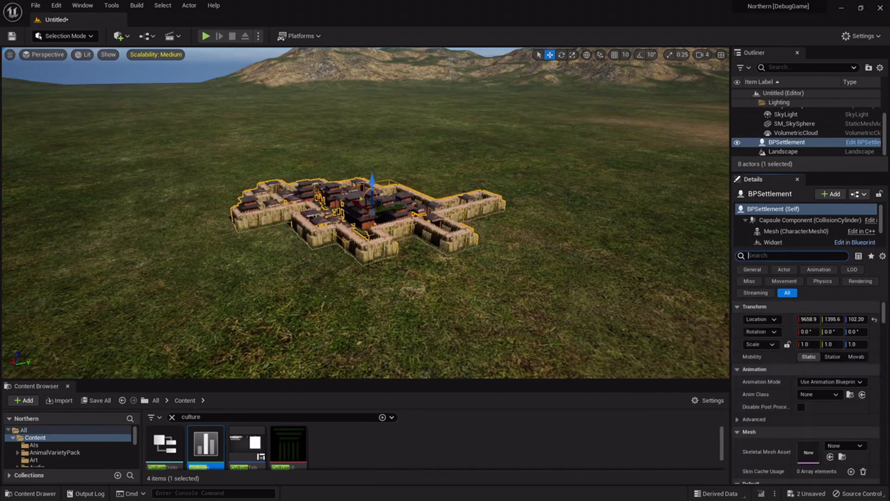
Step: Search the project content for "wall" and look up the eastern wall row names in the Walls data table
click(176, 415)
text(wall)
scroll(213, 449, down, 3)
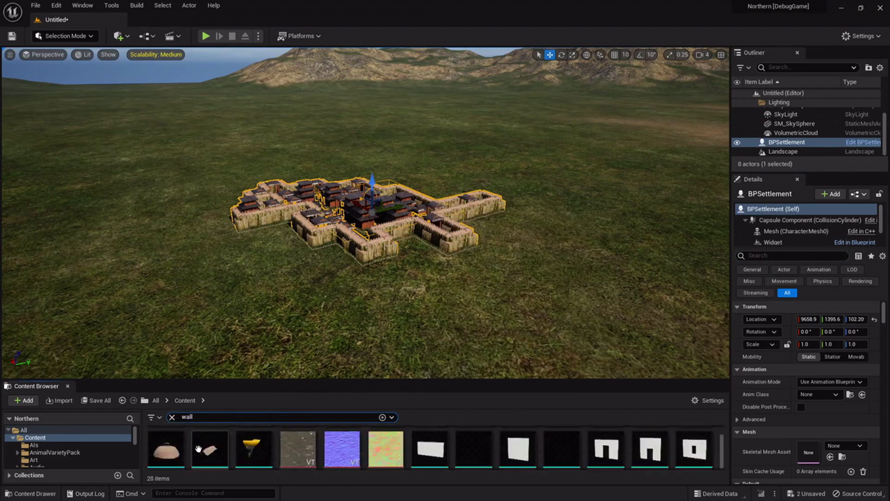
text(s)
double_click(207, 449)
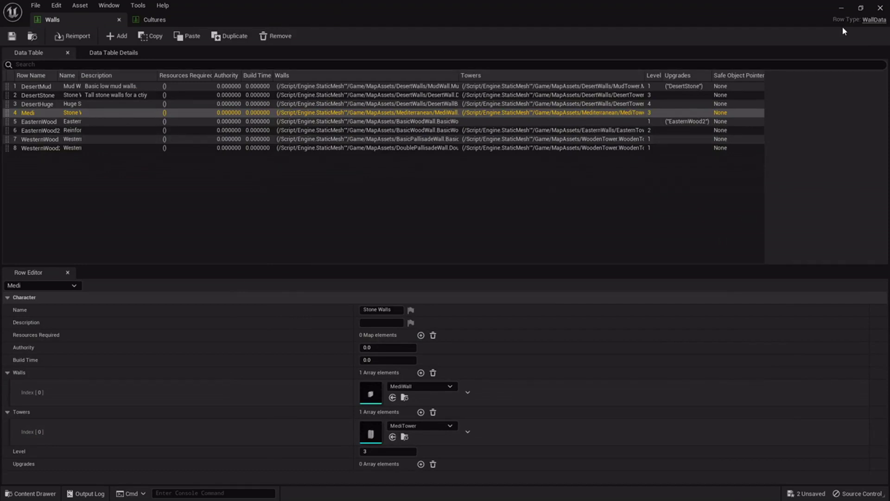
click(851, 10)
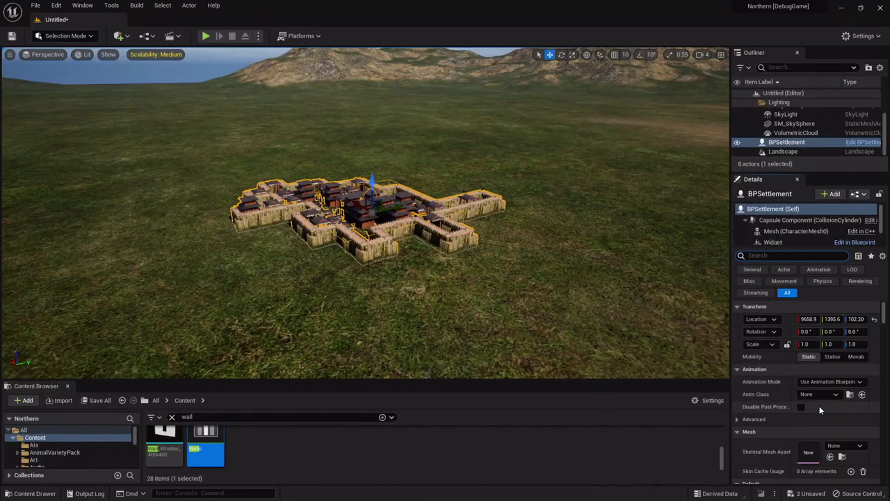
Step: Set the settlement's Walls property to EasternWood2
scroll(820, 408, down, 5)
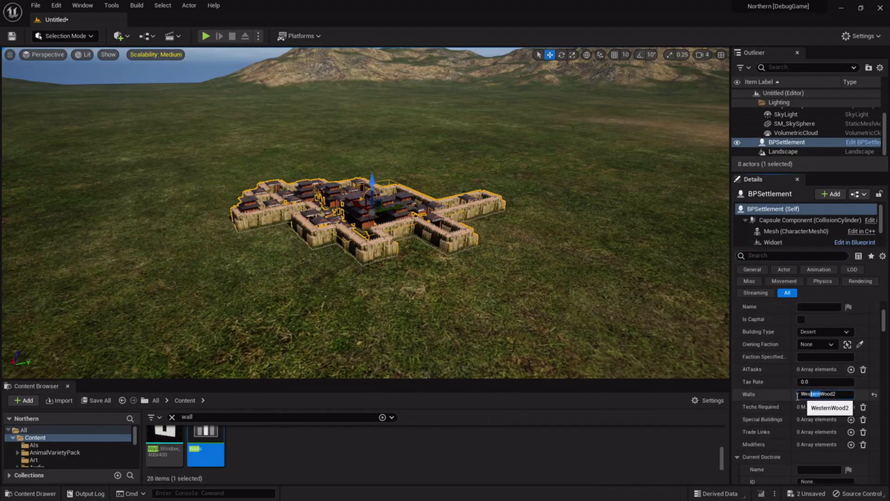
drag(797, 397, 784, 398)
text(Eastern)
key(Return)
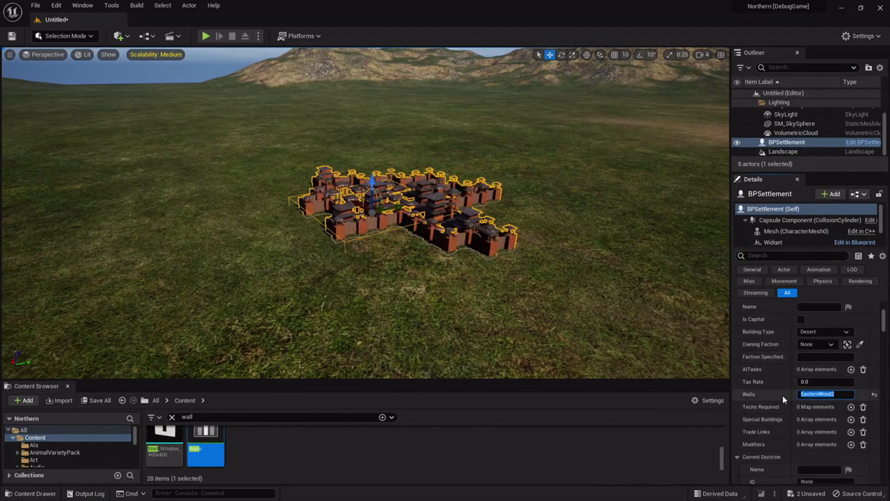
Step: Inspect the eastern town's walls, towers and tiled buildings up close from several sides
key(w)
right_drag(649, 260, 696, 343)
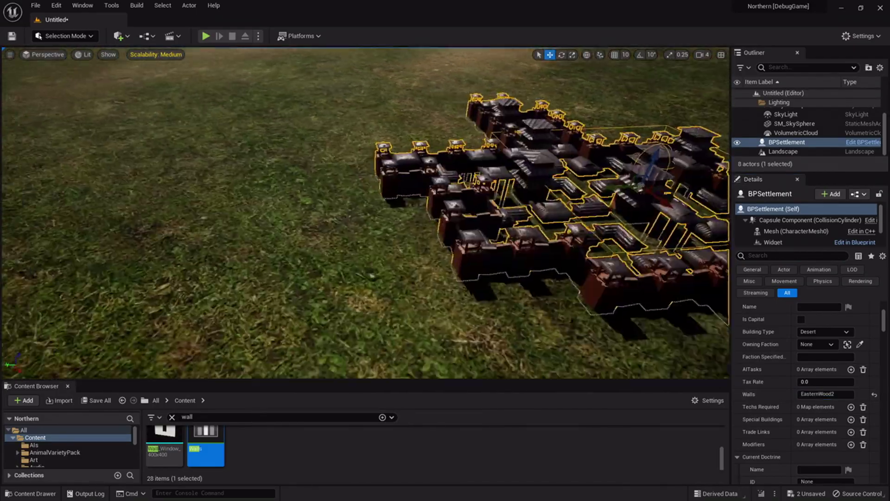
right_drag(366, 213, 223, 218)
key(w)
key(d)
key(d)
right_drag(365, 213, 301, 196)
key(w)
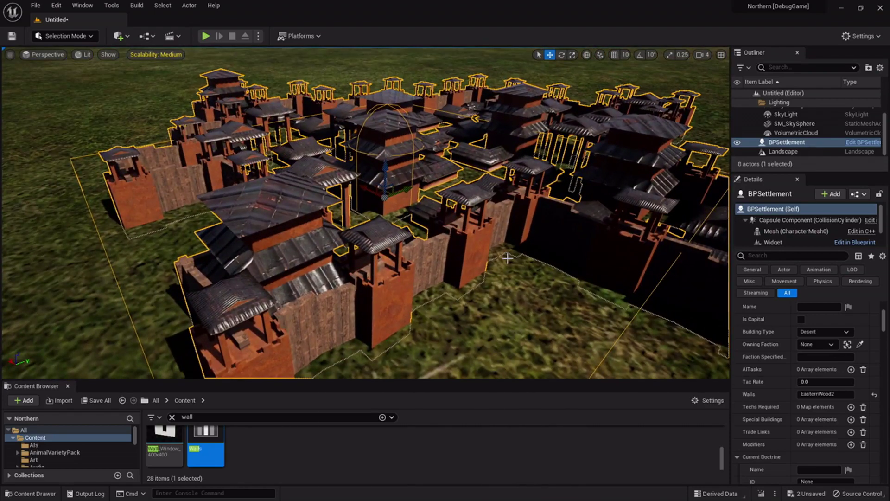
Step: Change the settlement's Walls property to EasternWood
click(830, 394)
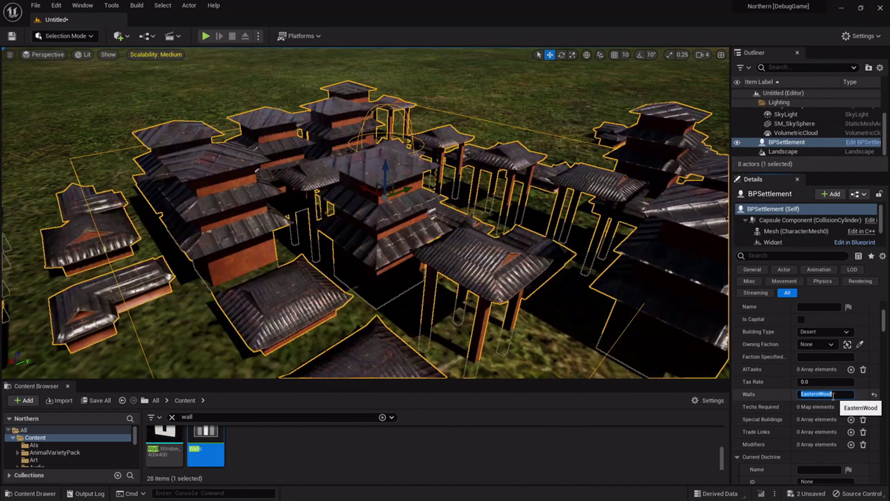
key(BackSpace)
key(Return)
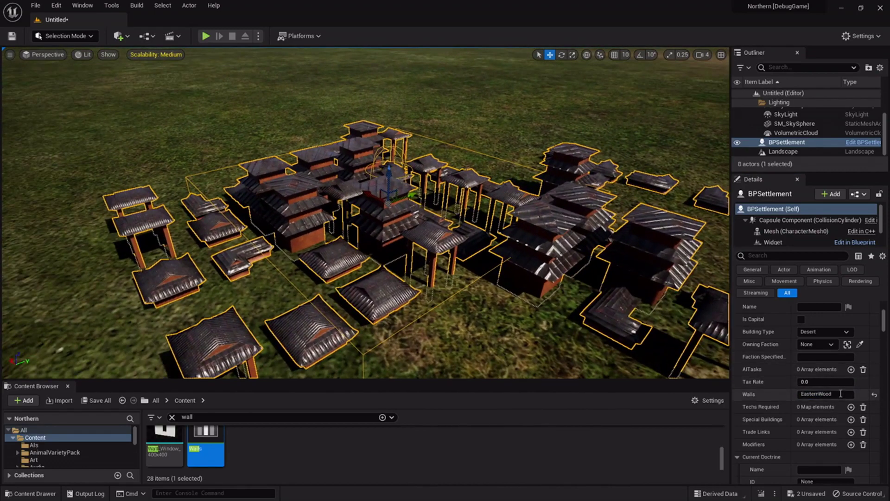
Step: Clear the settlement's Walls property to None and inspect the unwalled eastern town on the grassland
click(818, 394)
key(BackSpace)
key(Return)
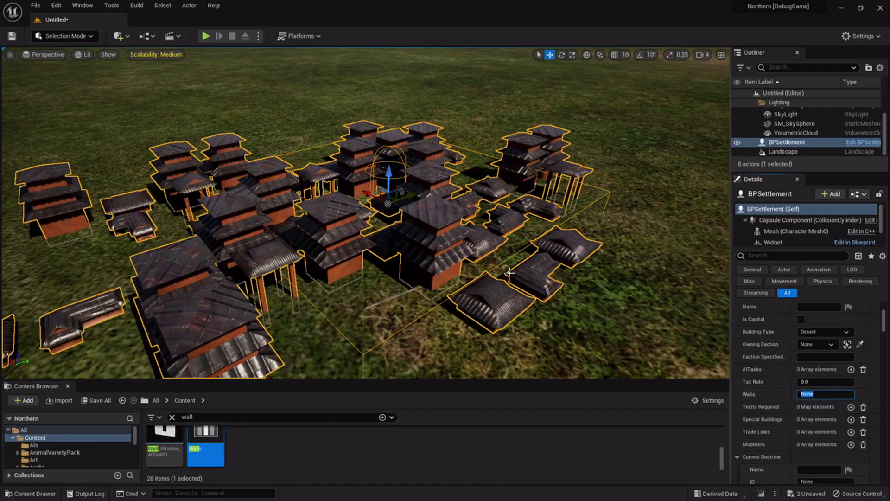
key(s)
key(a)
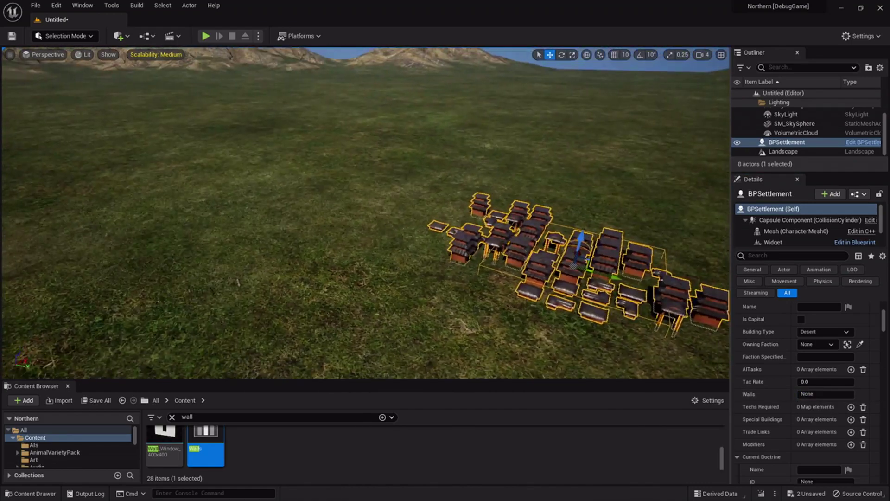
key(w)
key(s)
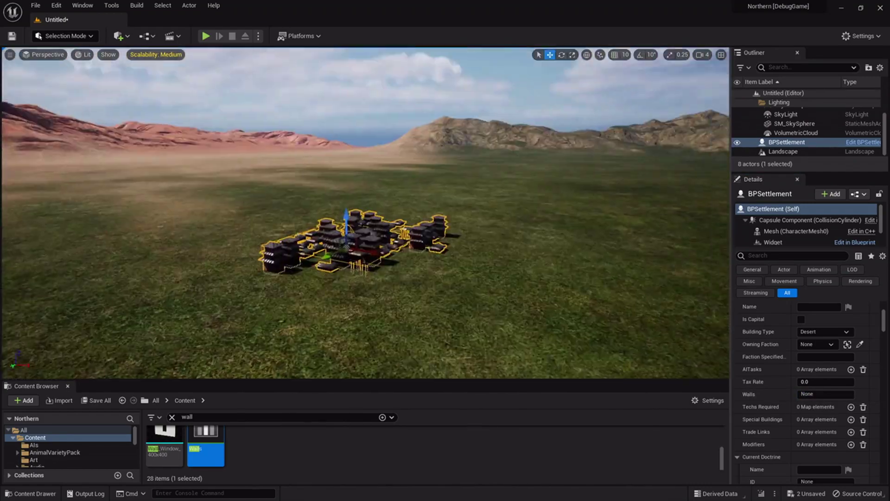
key(w)
key(s)
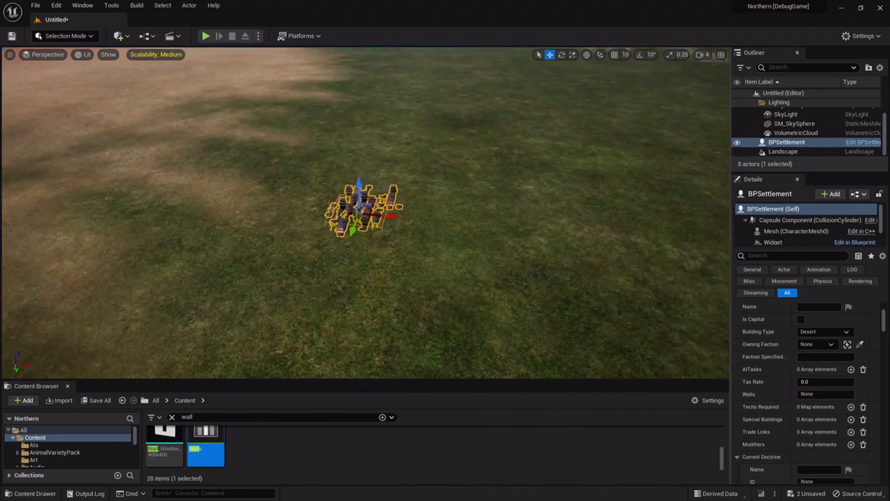